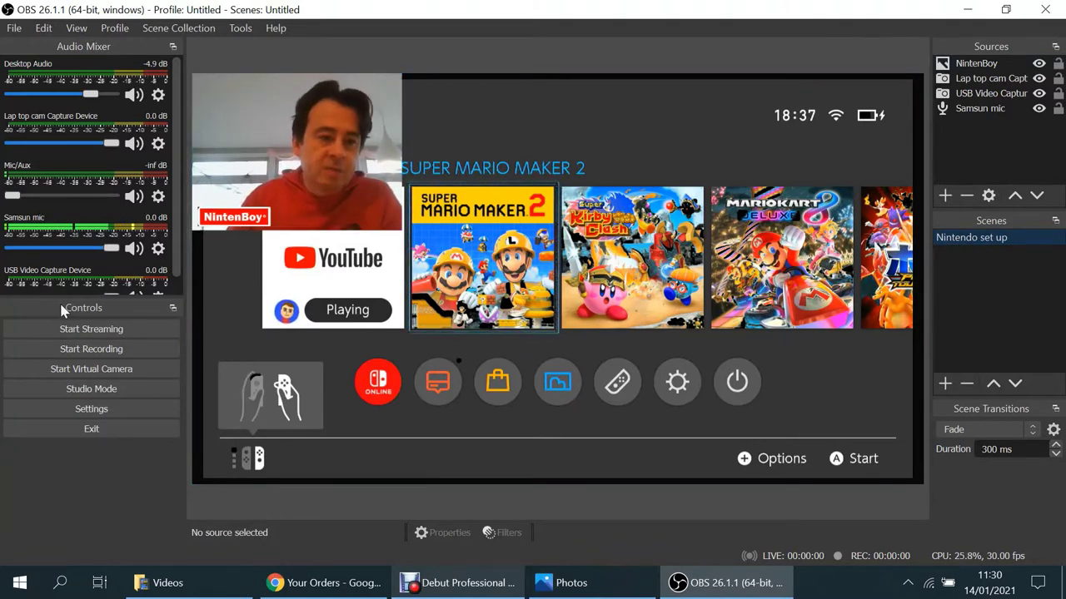
# Step: Undock the Controls panel and stretch the Audio Mixer taller so every meter and slider shows
pyautogui.moveTo(58, 304); pyautogui.dragTo(41, 371)
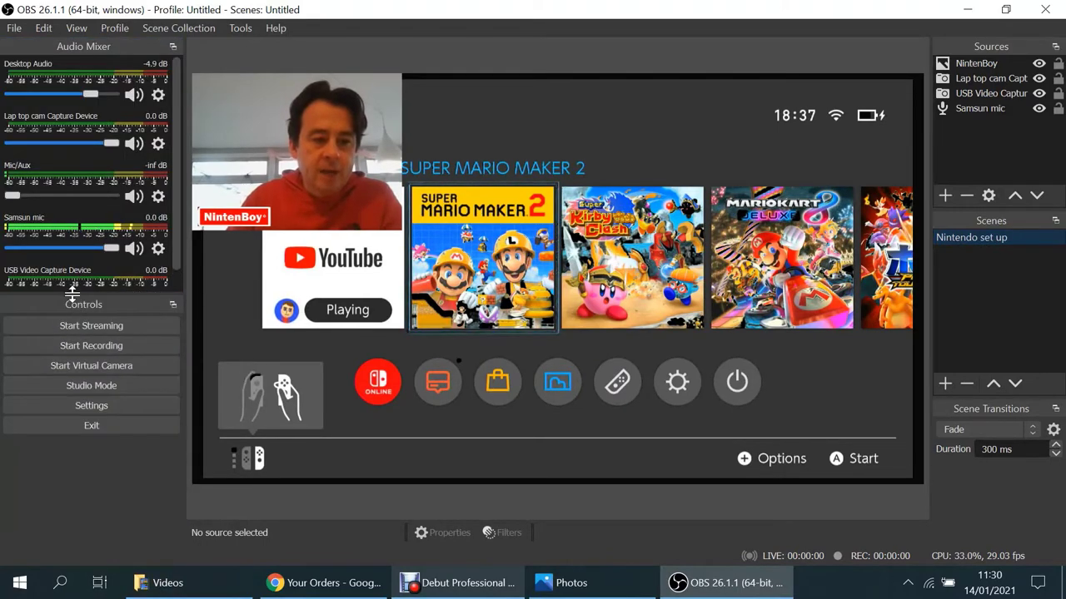
pyautogui.moveTo(70, 308); pyautogui.dragTo(67, 342)
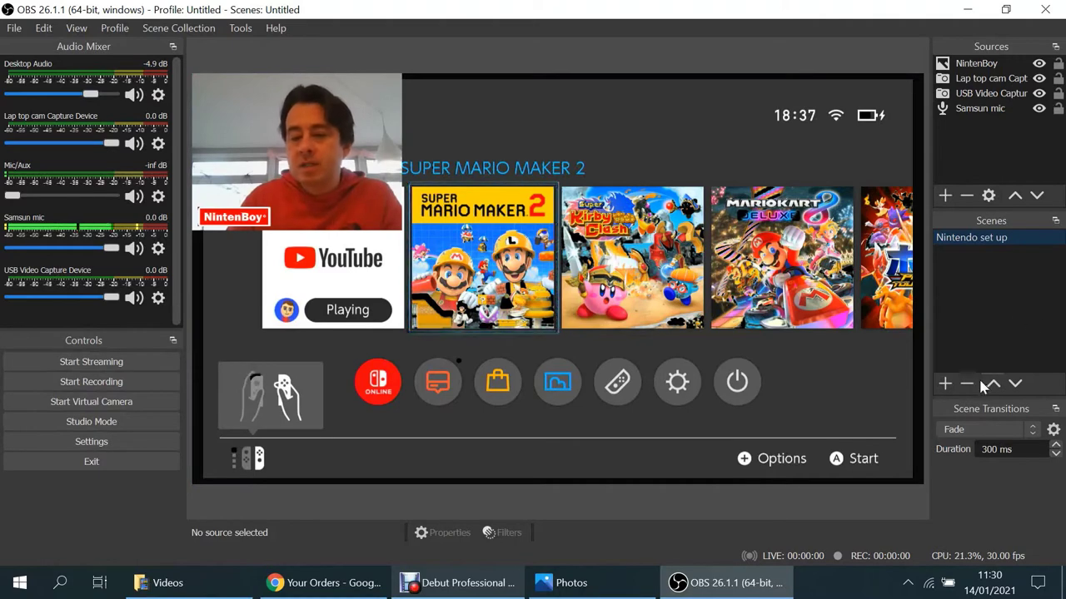
# Step: Add a scene named 'Scene 2' and reuse the existing Samsun mic as its Audio Input Capture
pyautogui.click(945, 384)
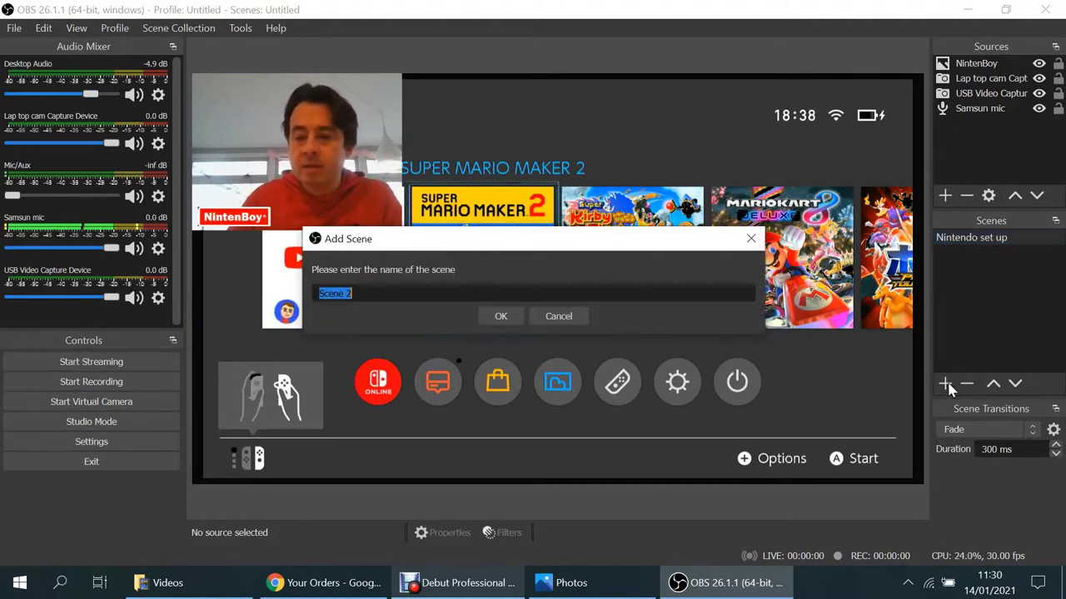
pyautogui.click(501, 315)
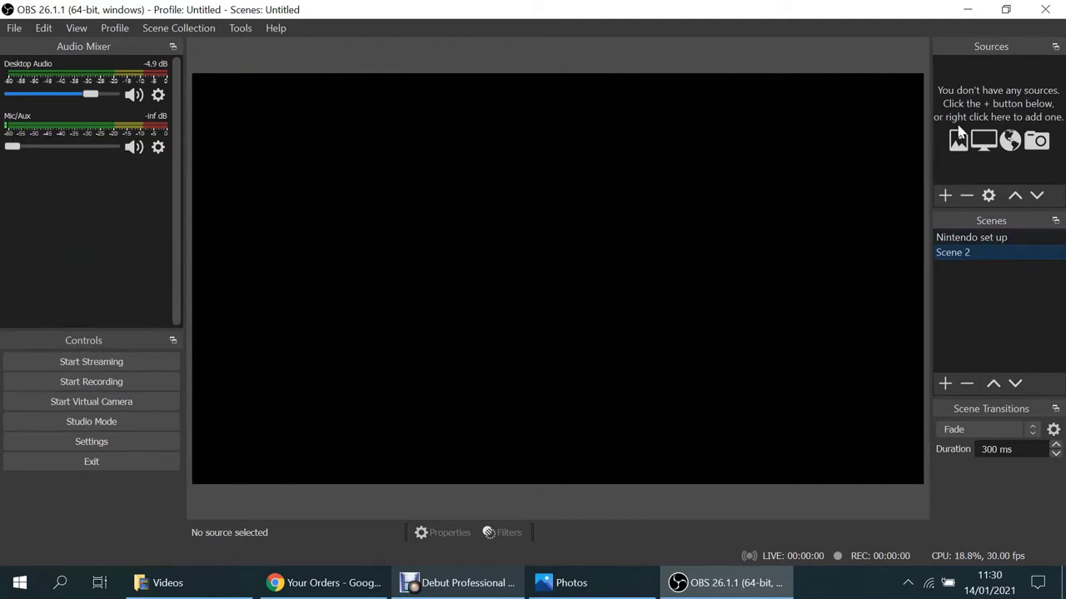
pyautogui.click(946, 195)
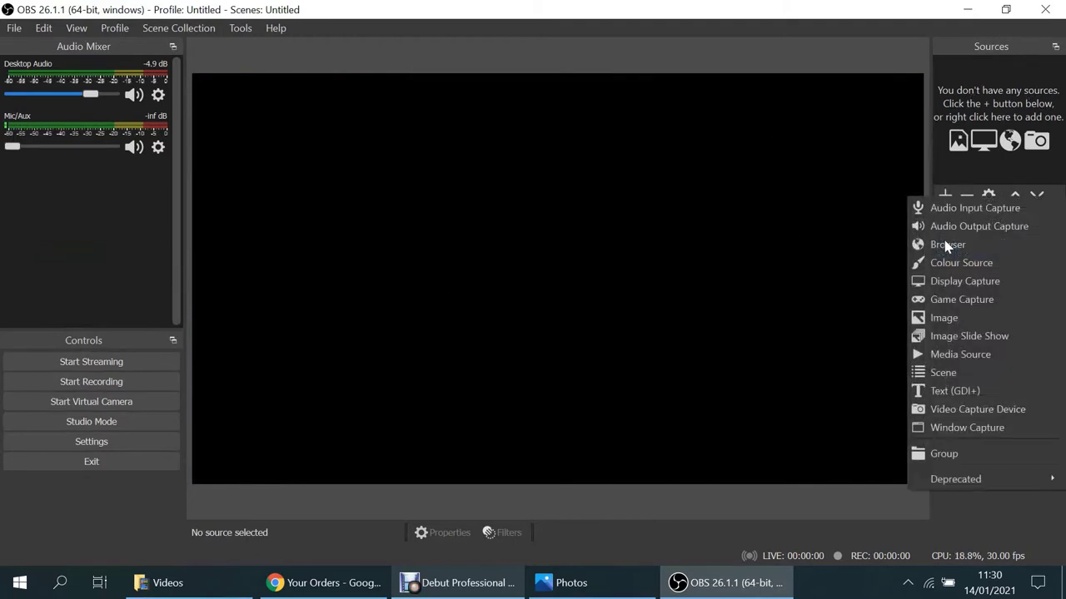
pyautogui.click(991, 210)
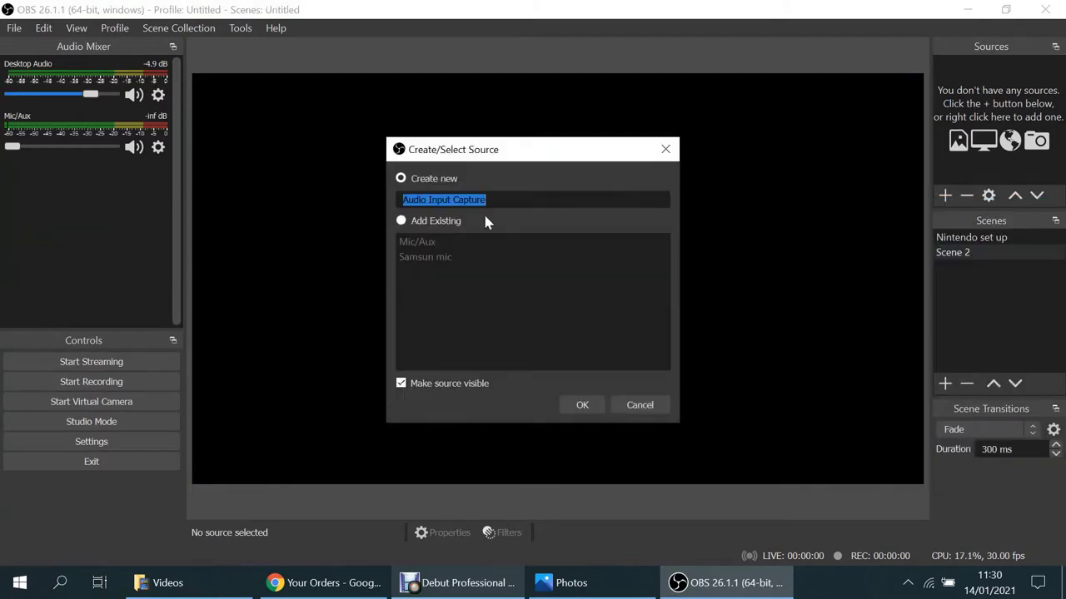
pyautogui.click(402, 222)
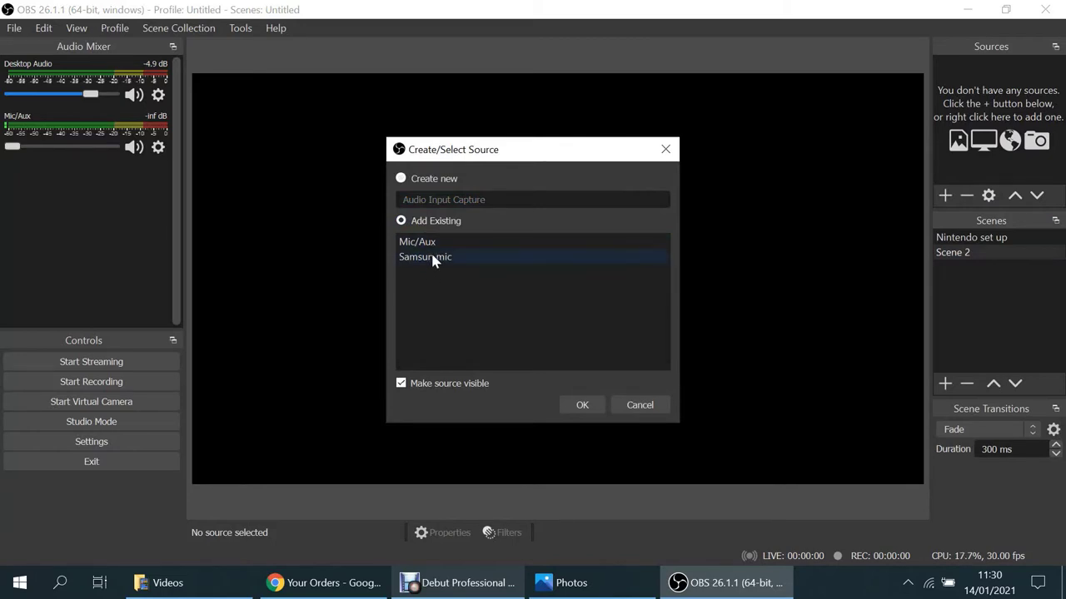
pyautogui.click(432, 258)
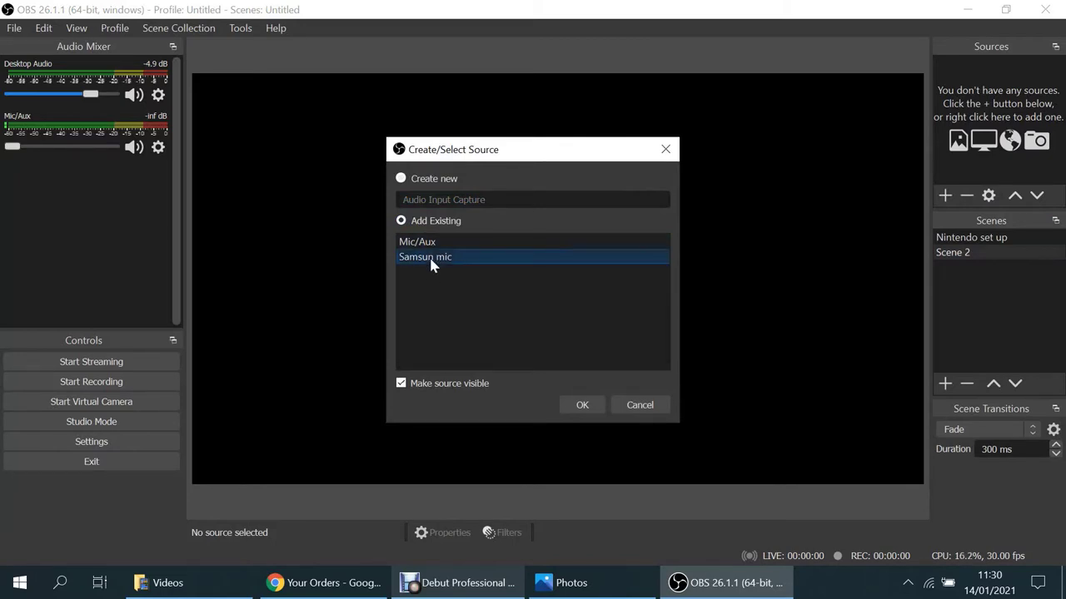
pyautogui.click(582, 405)
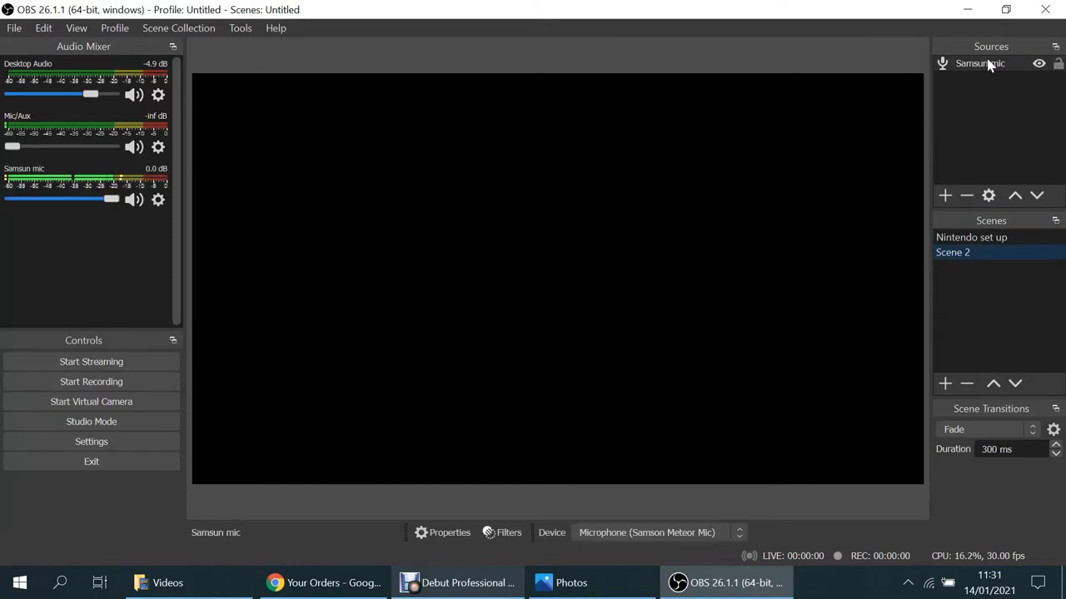
# Step: Reuse the existing USB Video Capture Device as a Video Capture Device source in Scene 2
pyautogui.click(946, 197)
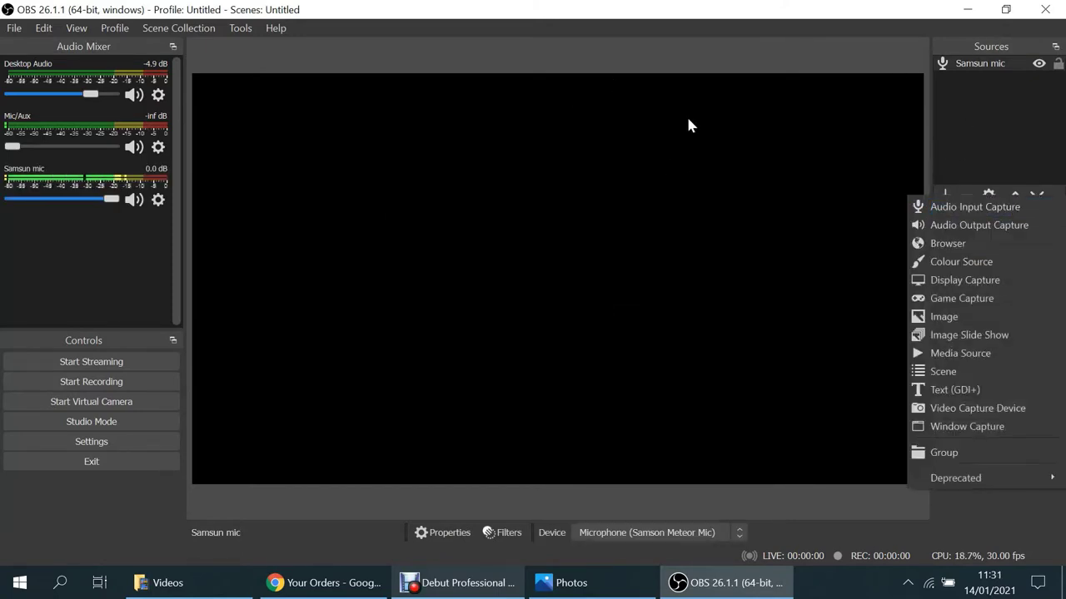
pyautogui.click(967, 410)
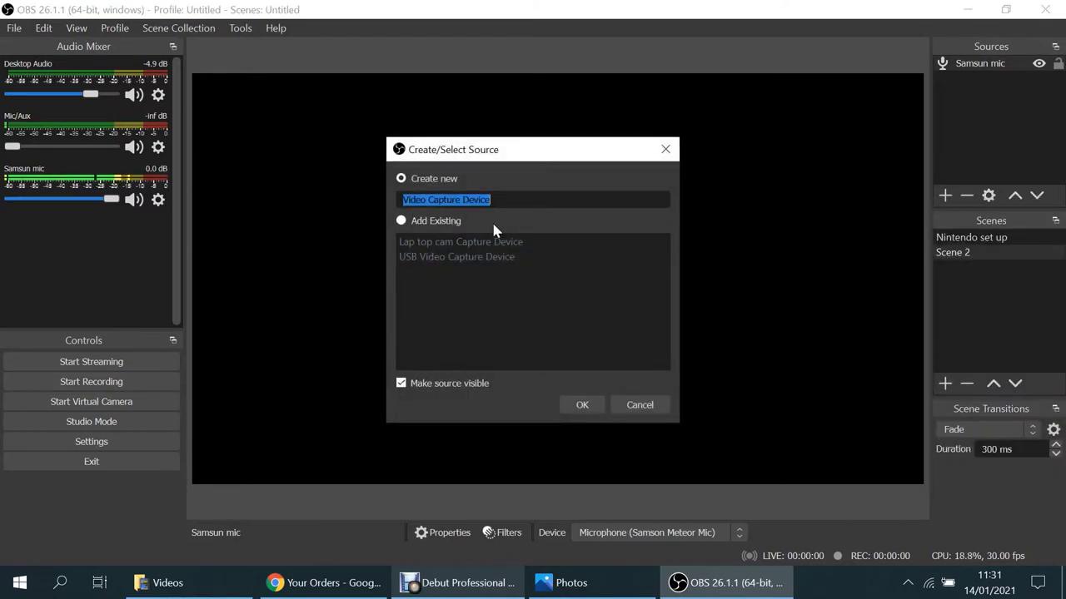
pyautogui.click(434, 223)
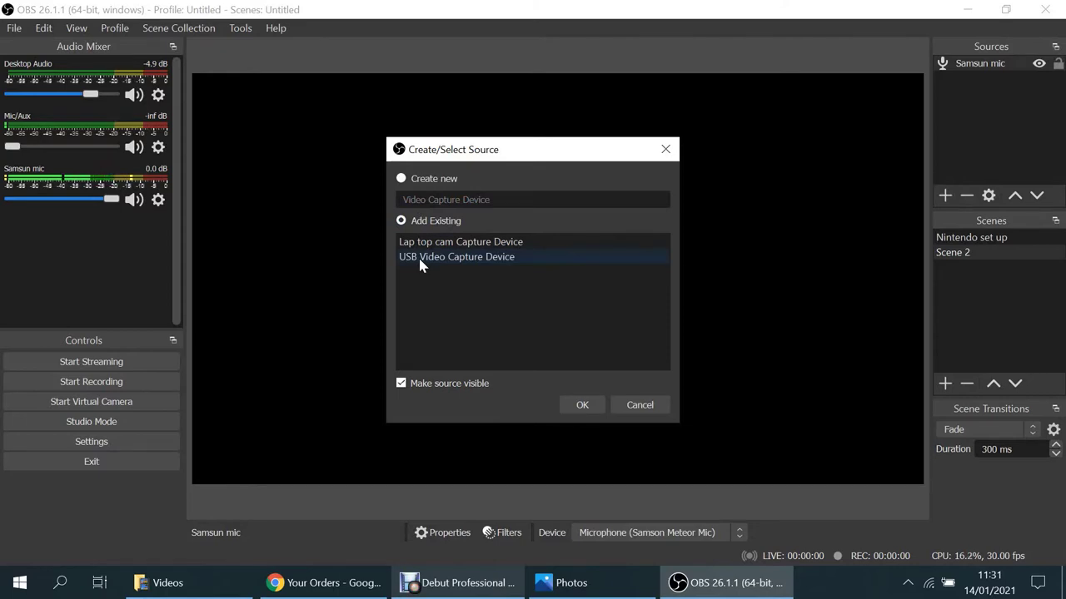
pyautogui.click(421, 260)
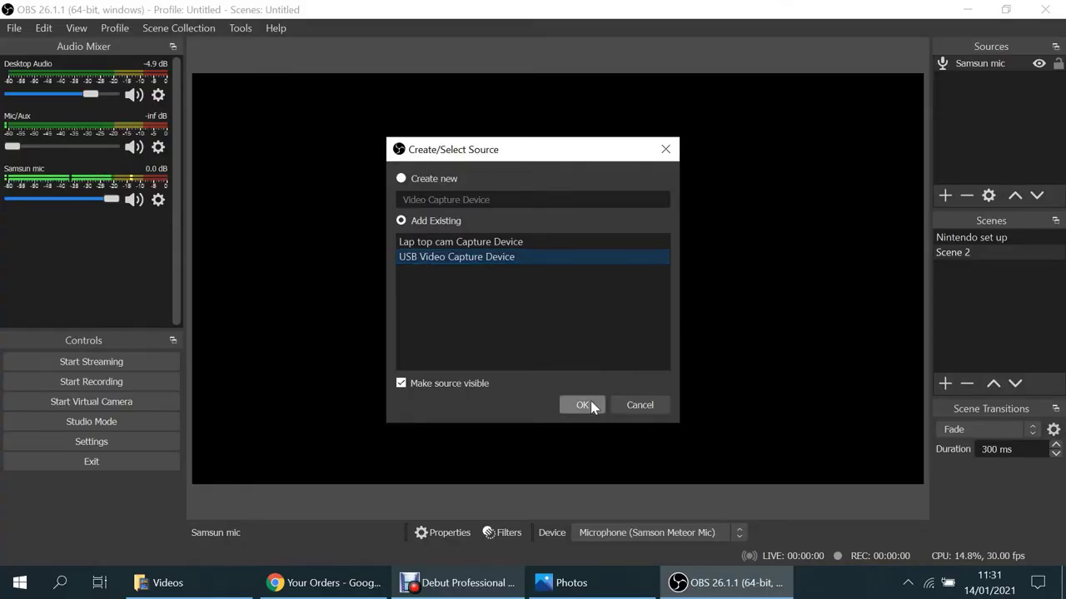
pyautogui.click(583, 404)
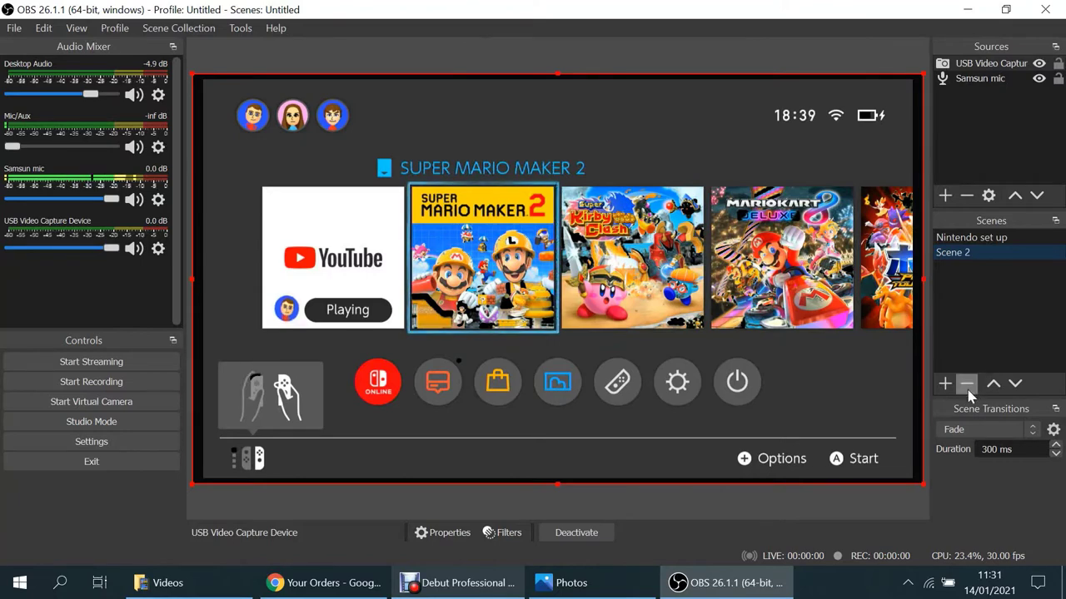
# Step: Add the existing Lap top cam Capture Device to Scene 2 as a video capture source
pyautogui.click(947, 199)
pyautogui.click(1005, 408)
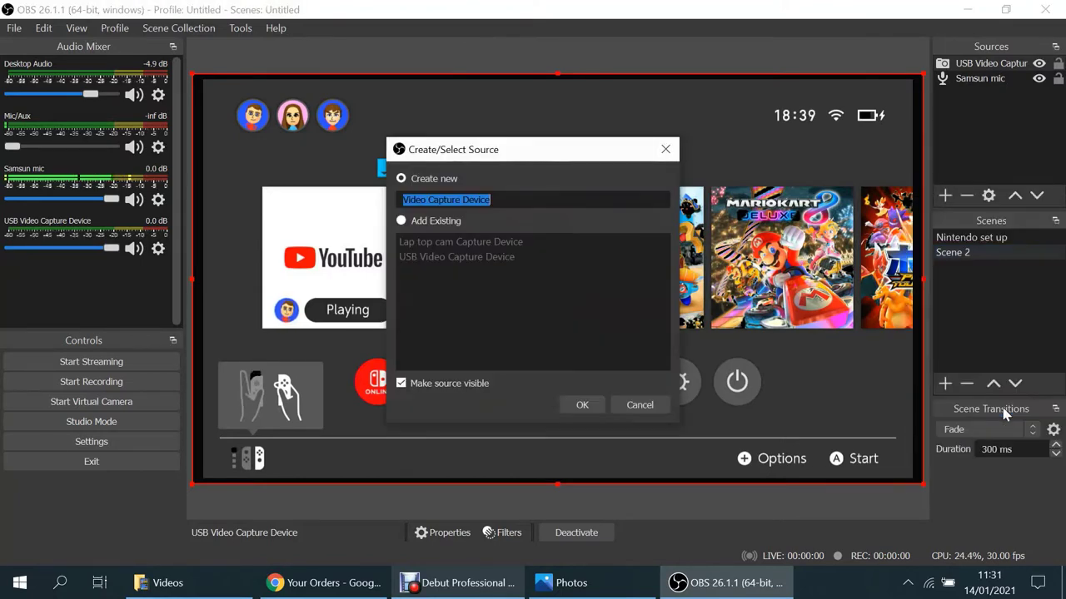
pyautogui.click(403, 223)
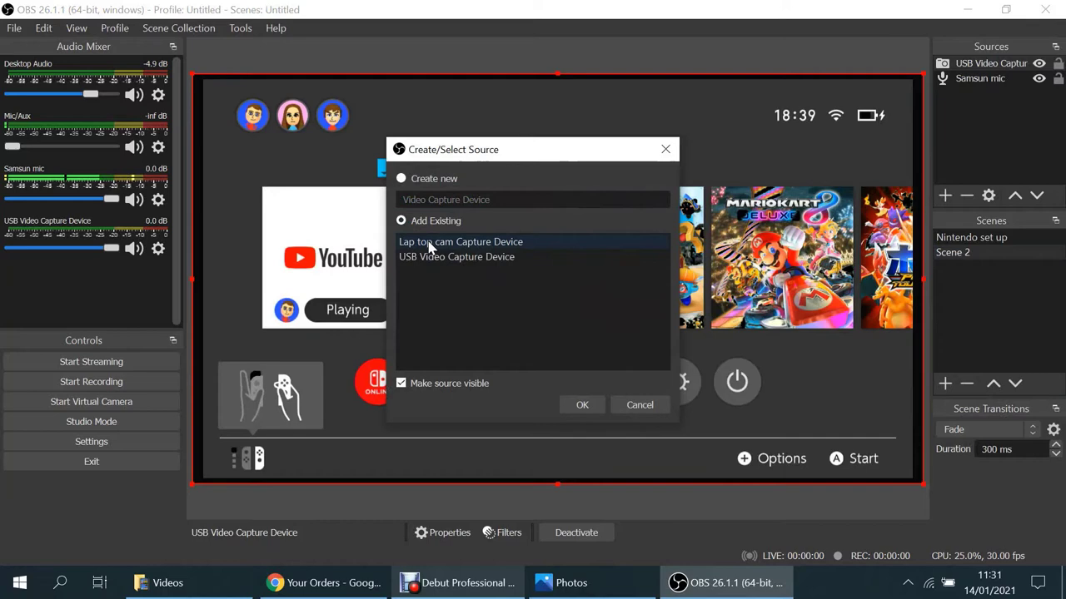
pyautogui.click(585, 405)
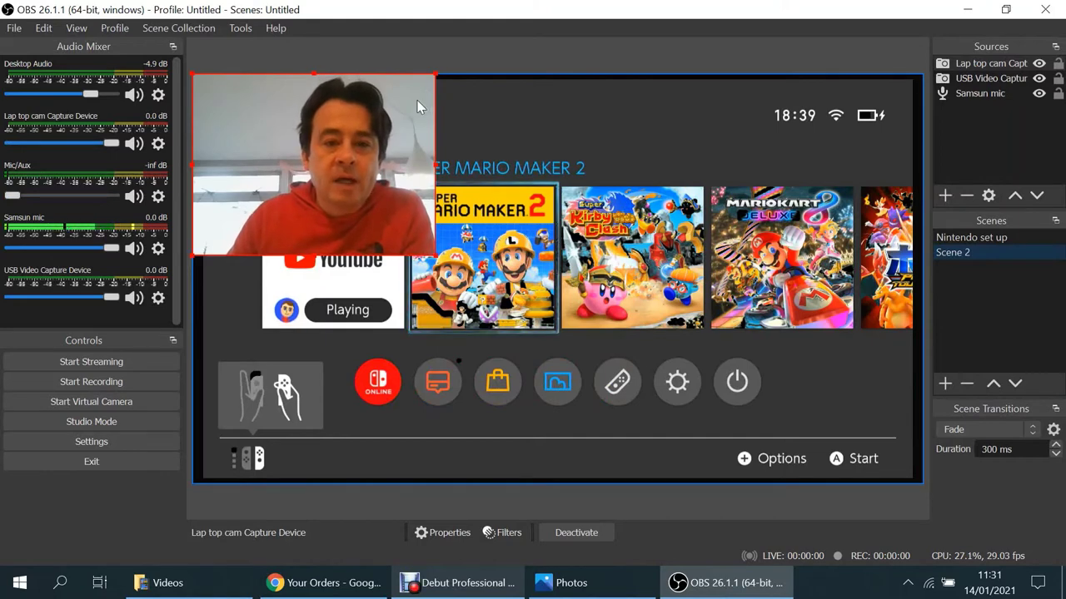
# Step: Move and resize the webcam into a small inset in the top-left corner of the Switch feed
pyautogui.moveTo(418, 102)
pyautogui.mouseDown()
pyautogui.moveTo(465, 164)
pyautogui.moveTo(428, 174)
pyautogui.moveTo(429, 111)
pyautogui.mouseUp()
pyautogui.moveTo(447, 264)
pyautogui.mouseDown()
pyautogui.moveTo(621, 391)
pyautogui.moveTo(458, 272)
pyautogui.mouseUp()
pyautogui.moveTo(458, 230); pyautogui.dragTo(445, 222)
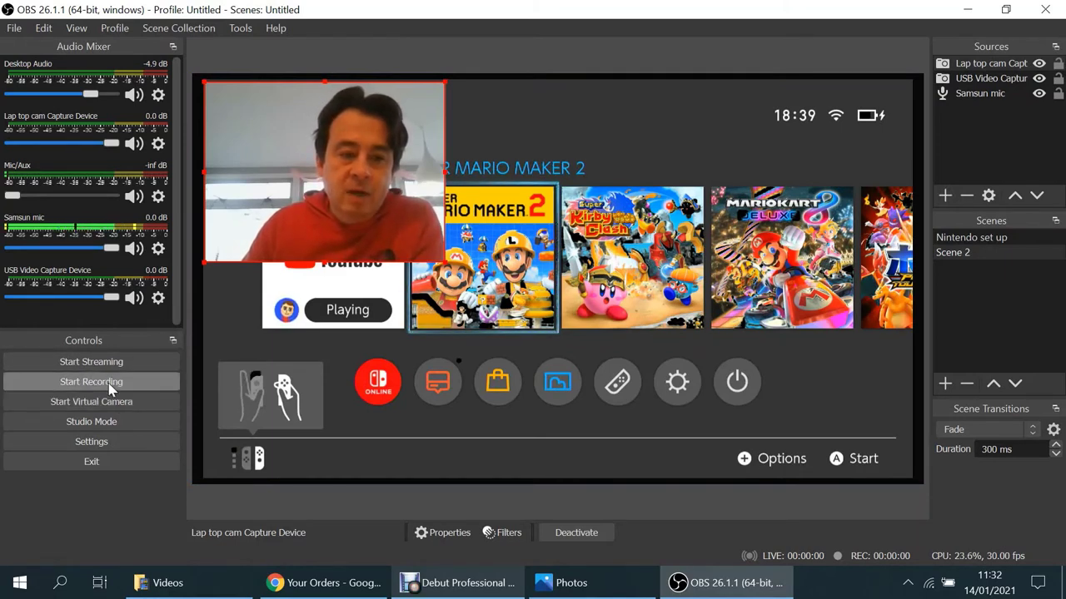
# Step: In Advanced Audio Properties, set USB Video Capture Device monitoring to Monitor and Output
pyautogui.click(163, 293)
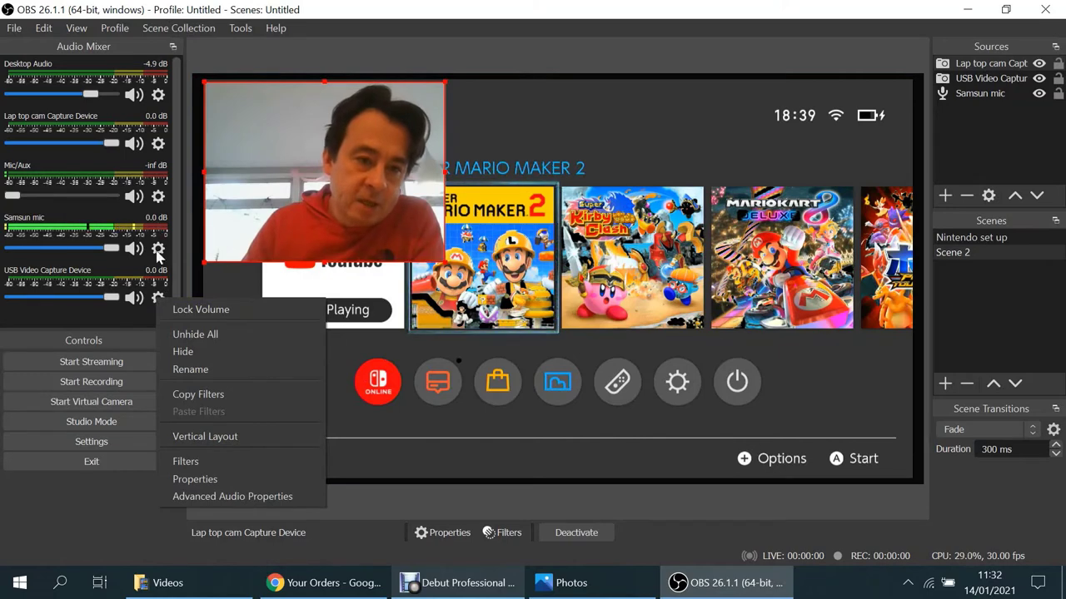
pyautogui.click(225, 496)
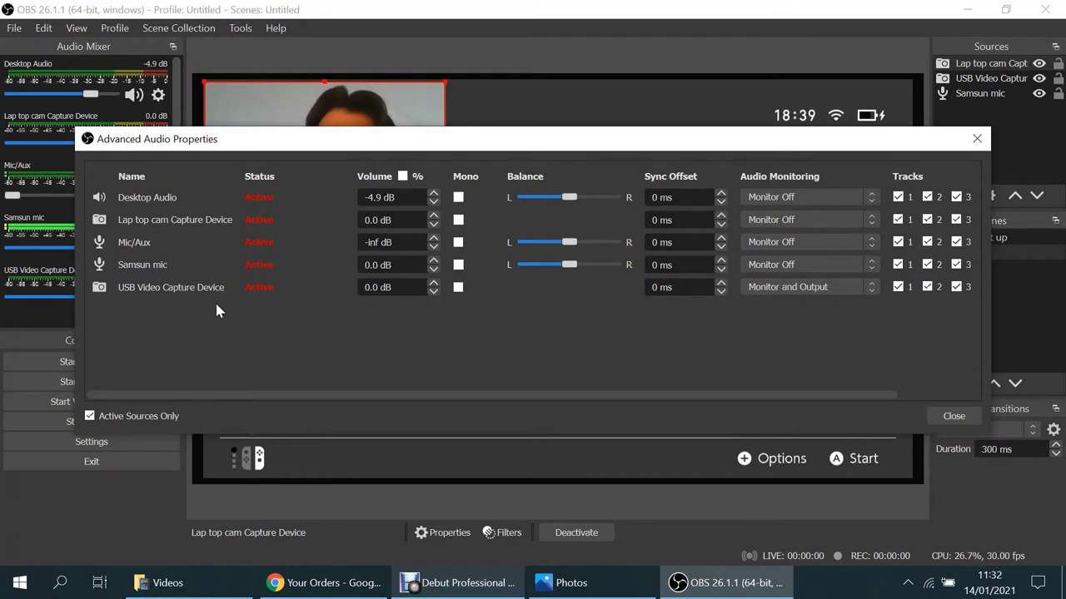
pyautogui.click(816, 288)
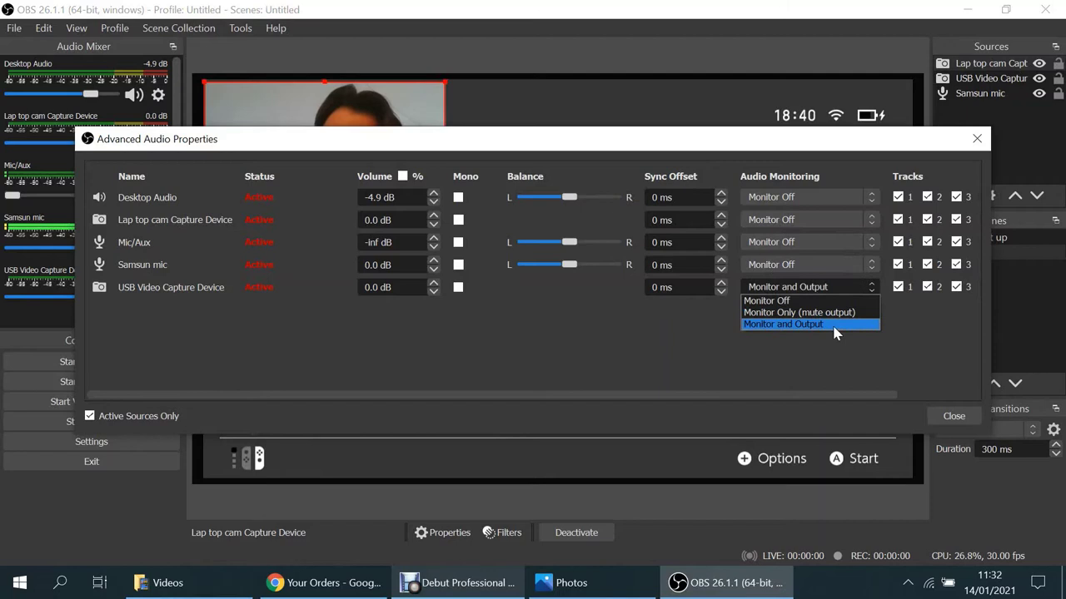
pyautogui.click(832, 323)
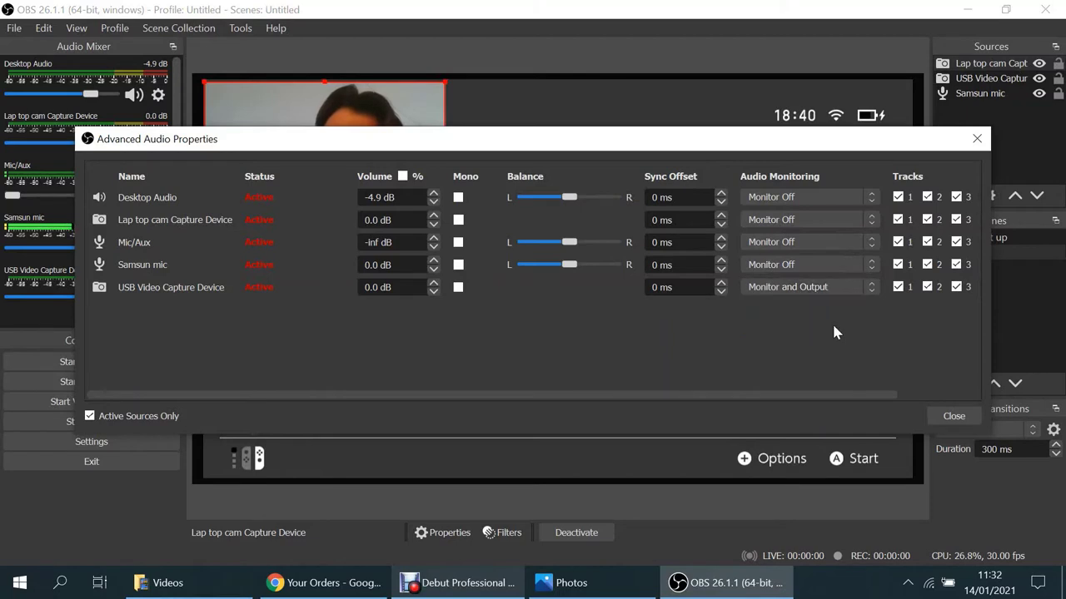
pyautogui.click(954, 418)
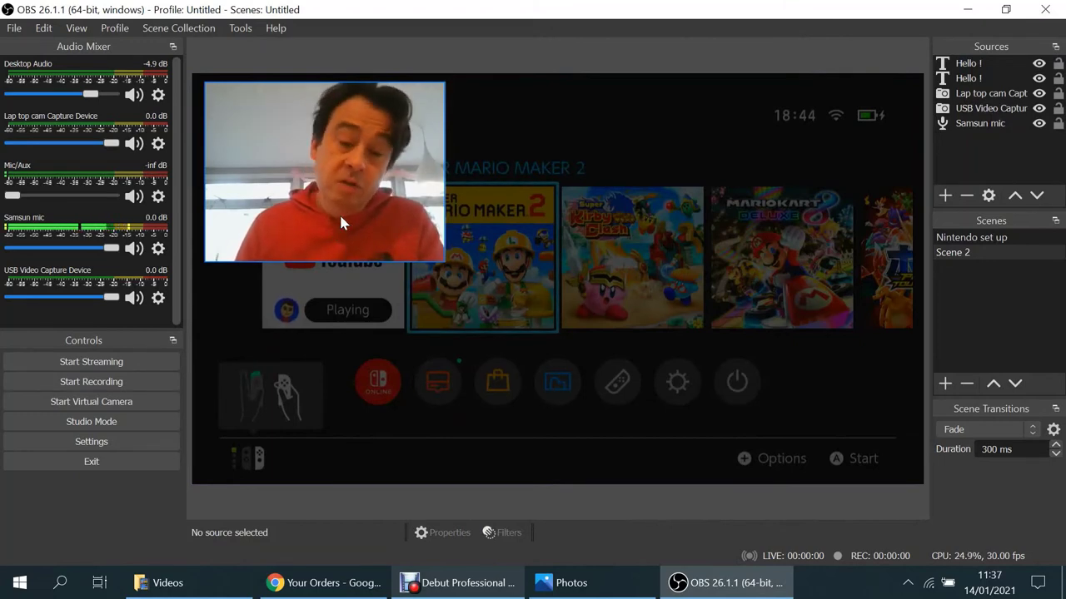
# Step: Add a new Text (GDI+) source from the preview's context menu with the text 'Hi there'
pyautogui.rightClick(296, 151)
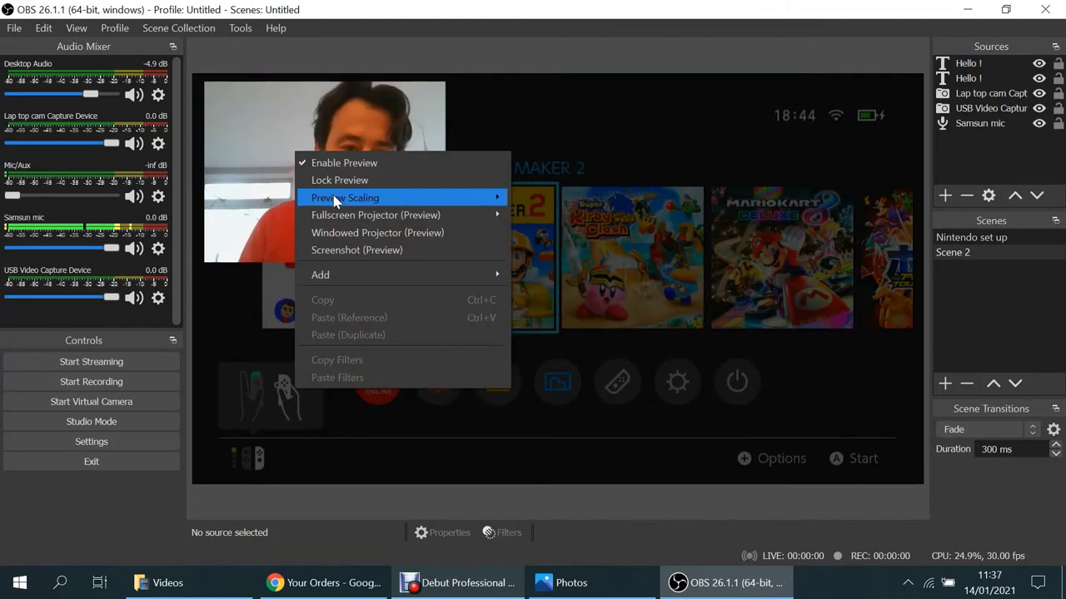
pyautogui.moveTo(464, 280)
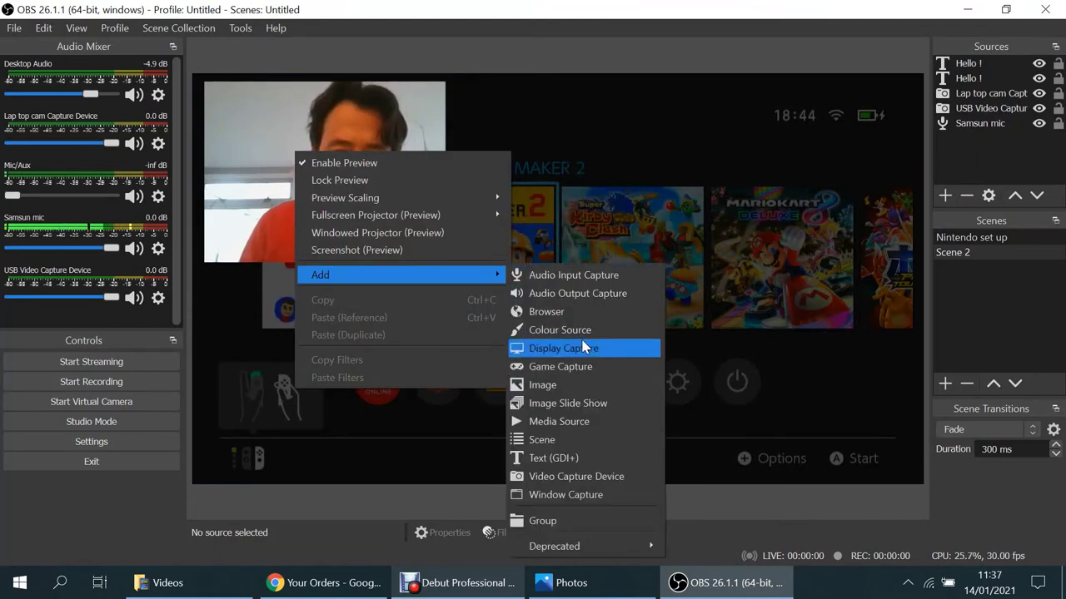
pyautogui.click(563, 458)
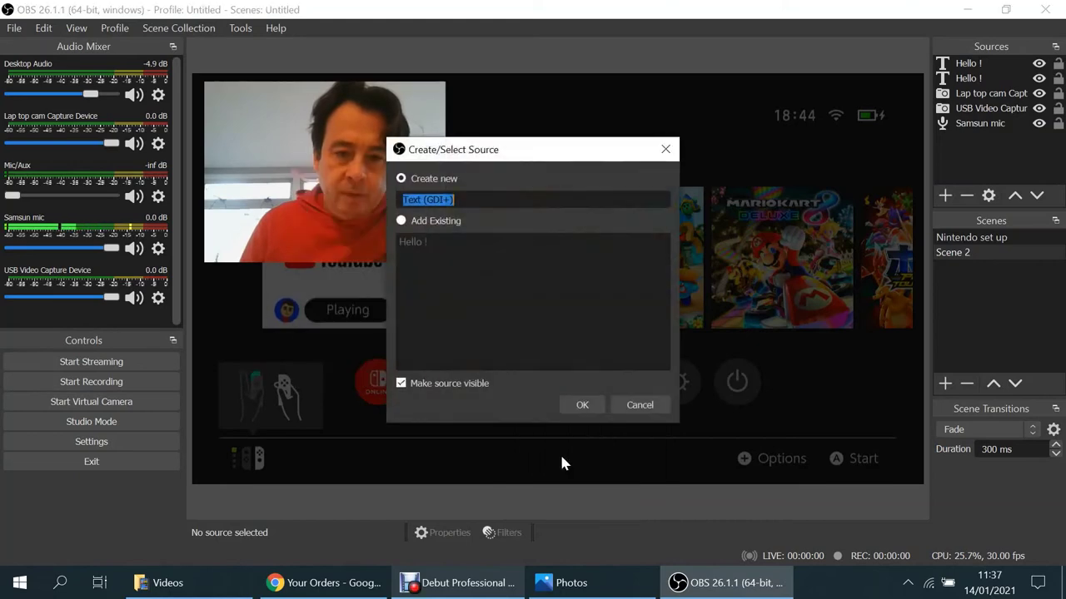
pyautogui.click(583, 405)
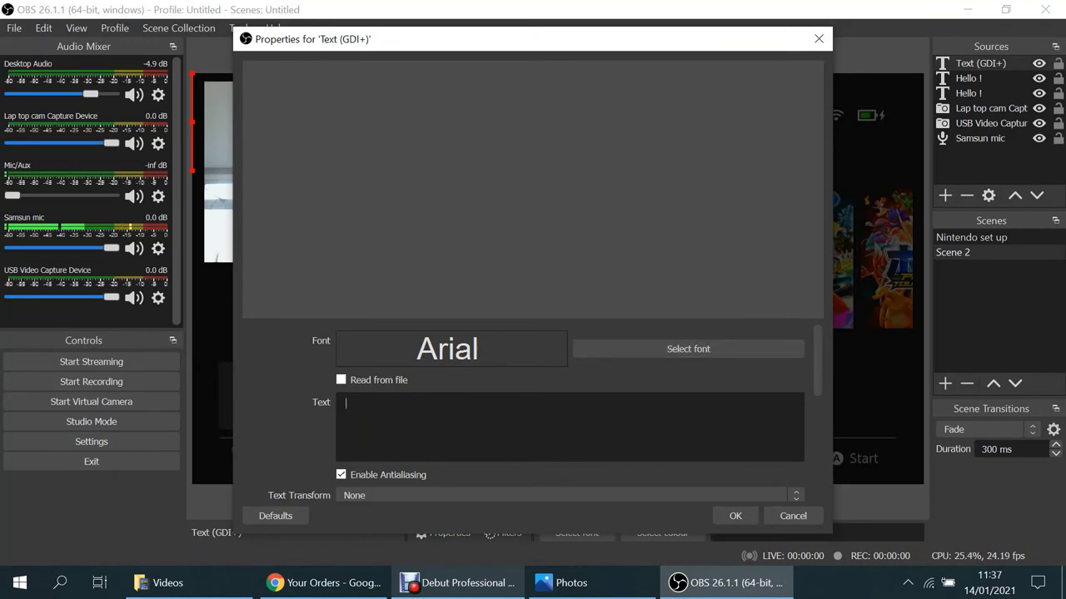
pyautogui.write('Hi there')
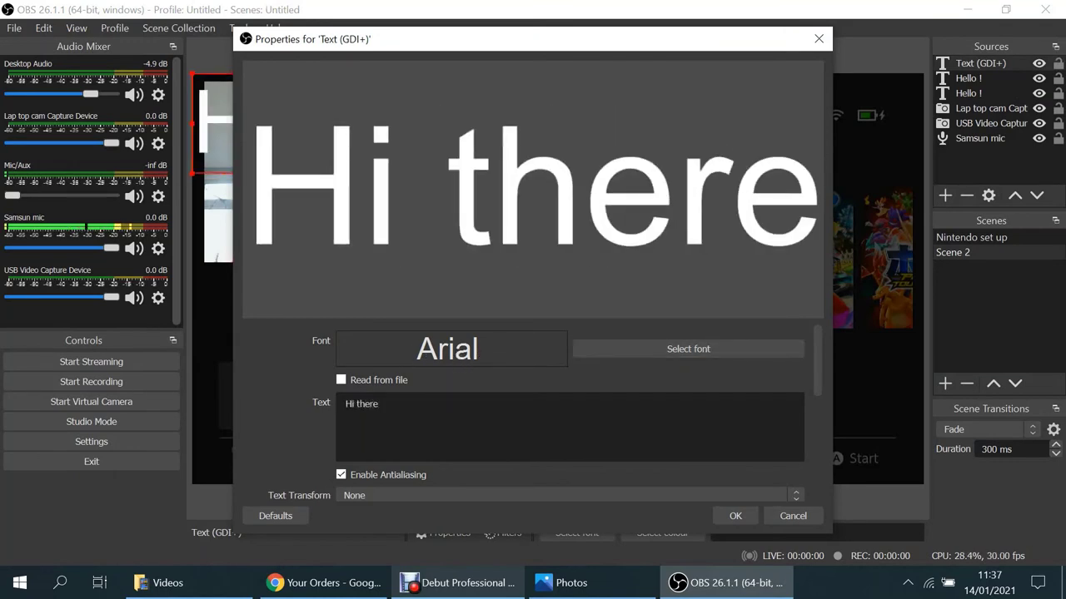
# Step: Confirm the 'Hi there' text, shrink it and place it along the webcam inset's bottom edge
pyautogui.click(735, 516)
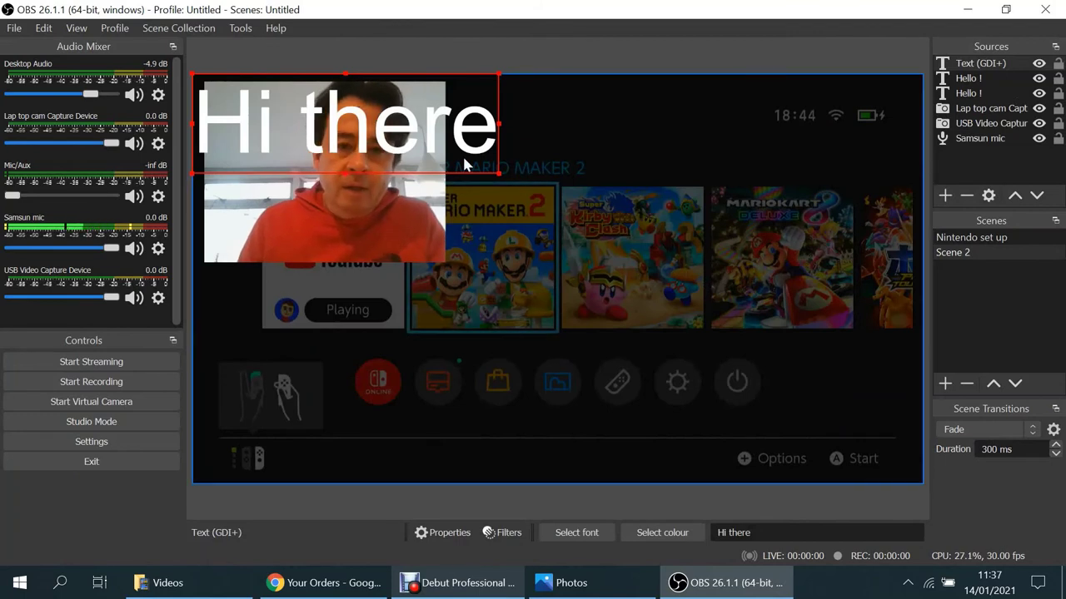
pyautogui.moveTo(500, 172); pyautogui.dragTo(418, 253)
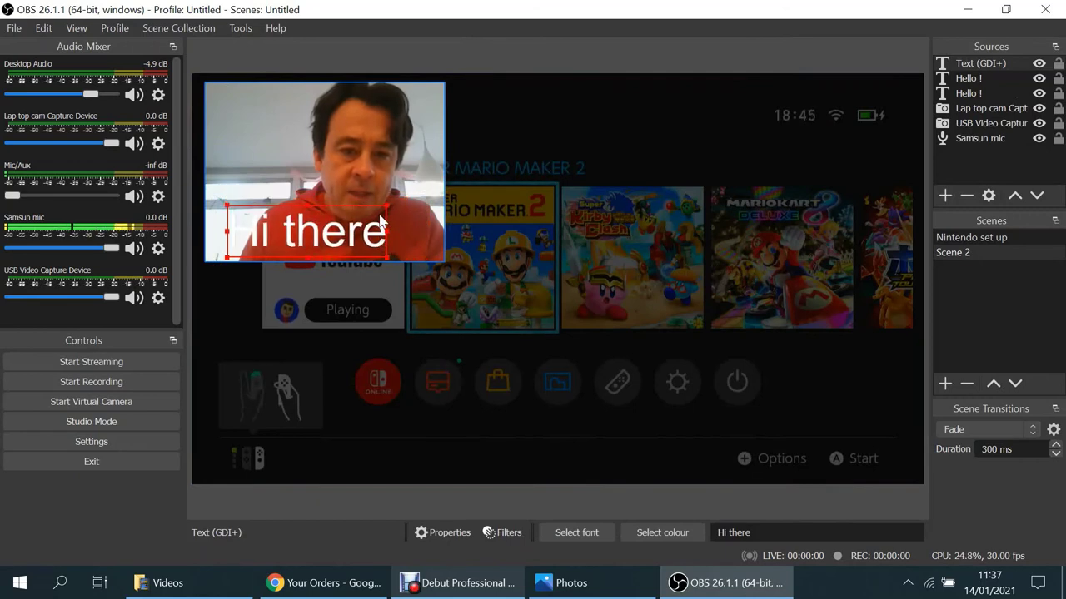
pyautogui.click(493, 199)
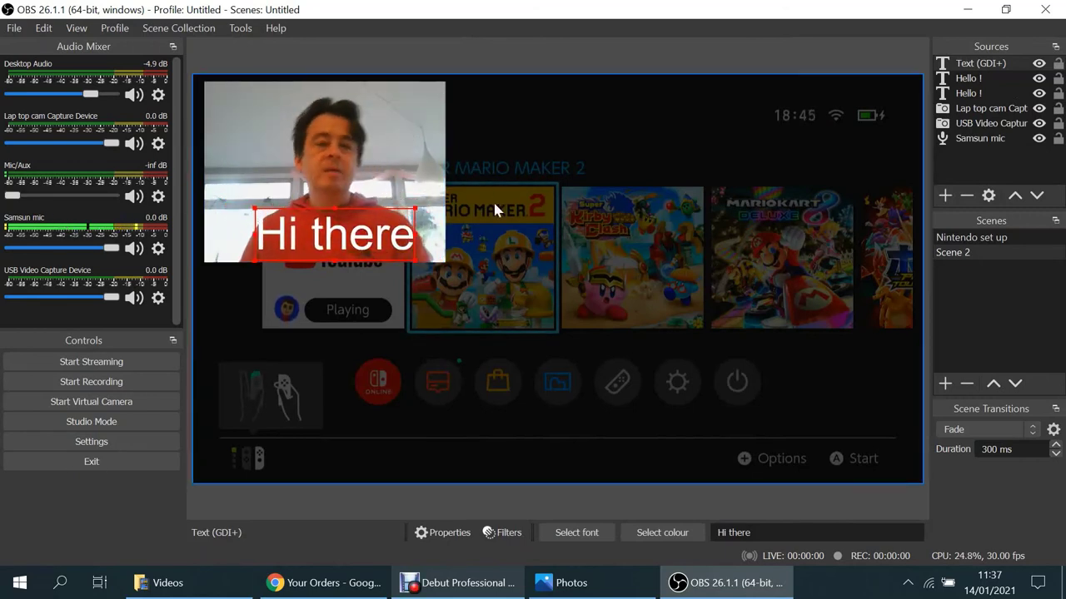